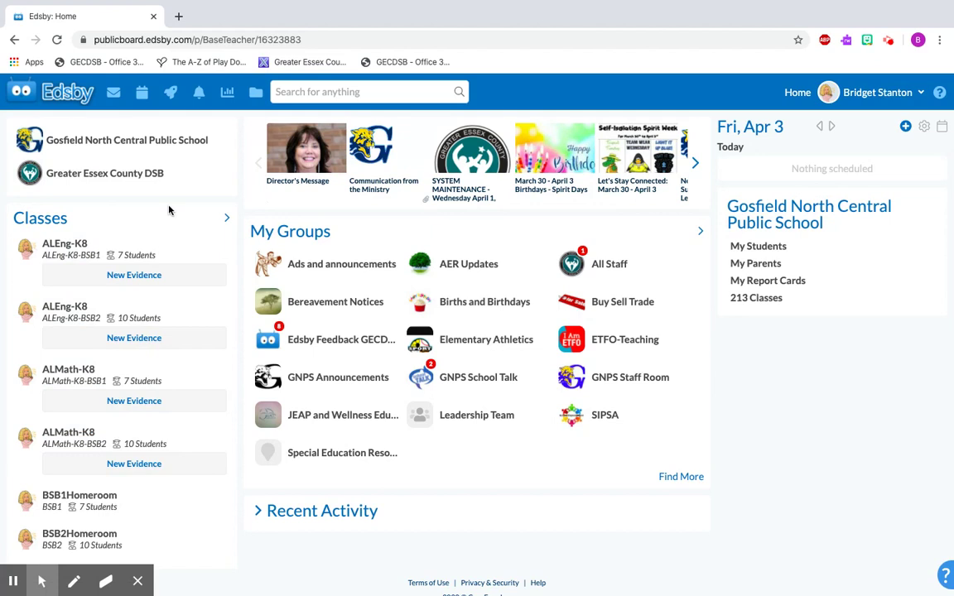
Open the ALEng-K8-BSB2 class from the Home page's Classes panel.
left_click(81, 309)
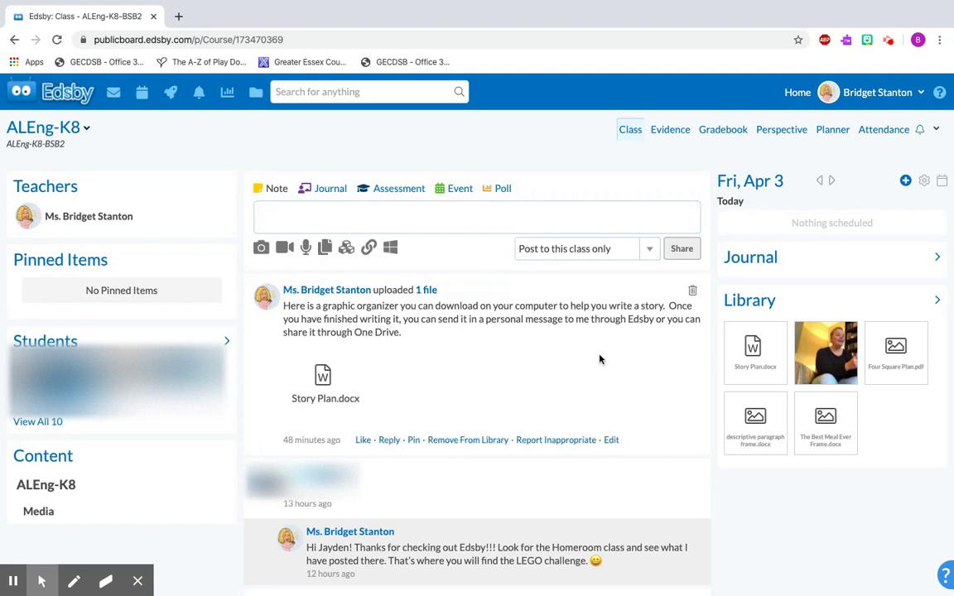
Reveal the Download button on the Story Plan.docx attachment in the class feed.
mouse_move(362, 365)
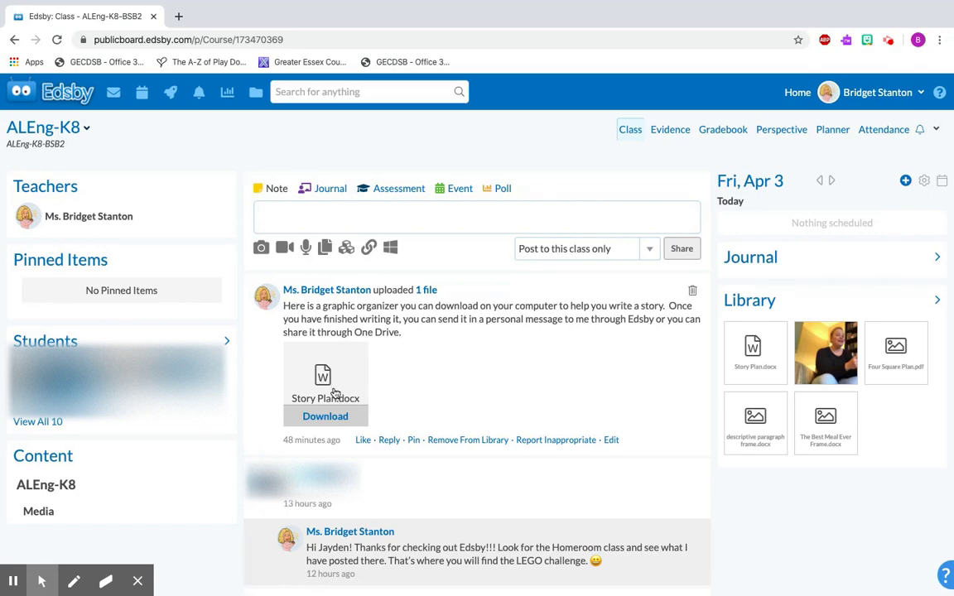
Download Story Plan.docx and open the downloaded Story Plan (3).docx in Word.
left_click(330, 415)
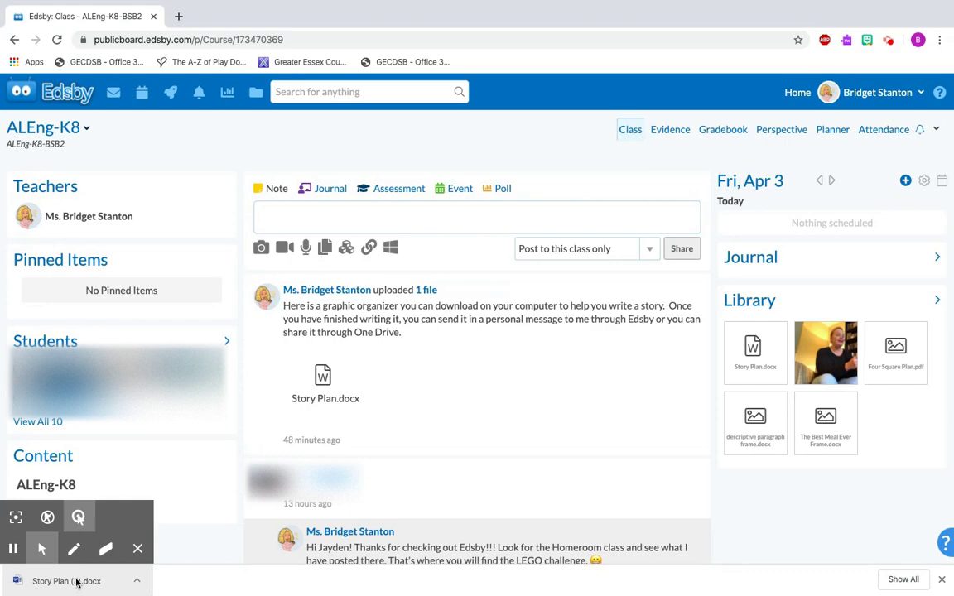
left_click(76, 582)
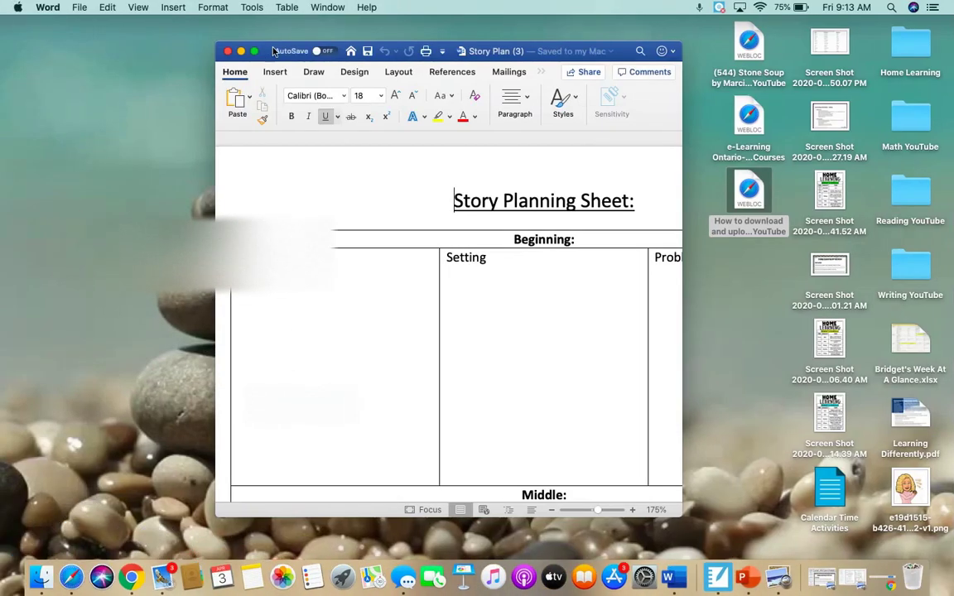
Maximize Word and prefix the Story Planning Sheet title with the teacher's possessive name.
left_click(255, 52)
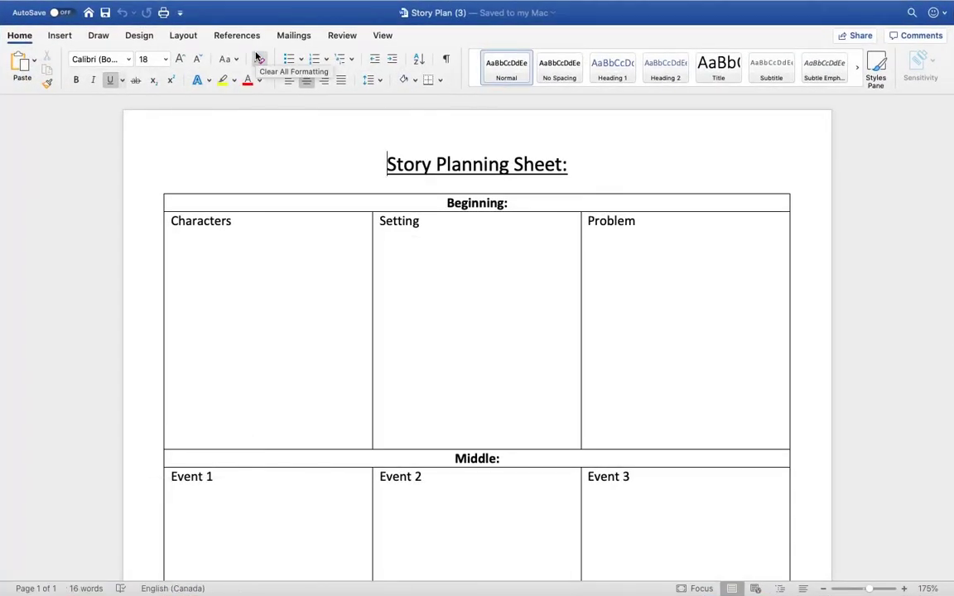
type("Mrs. ")
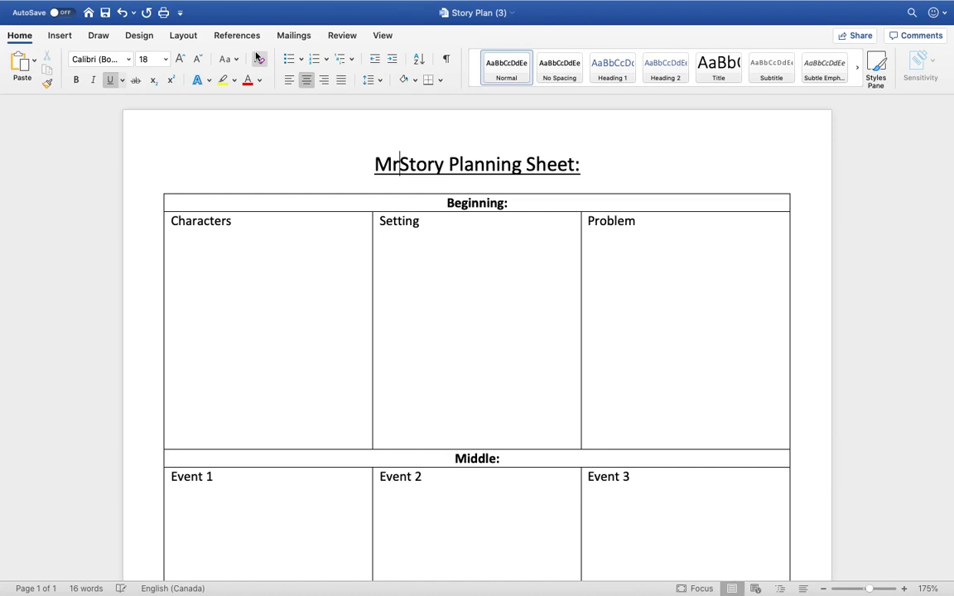
type("Stanton'")
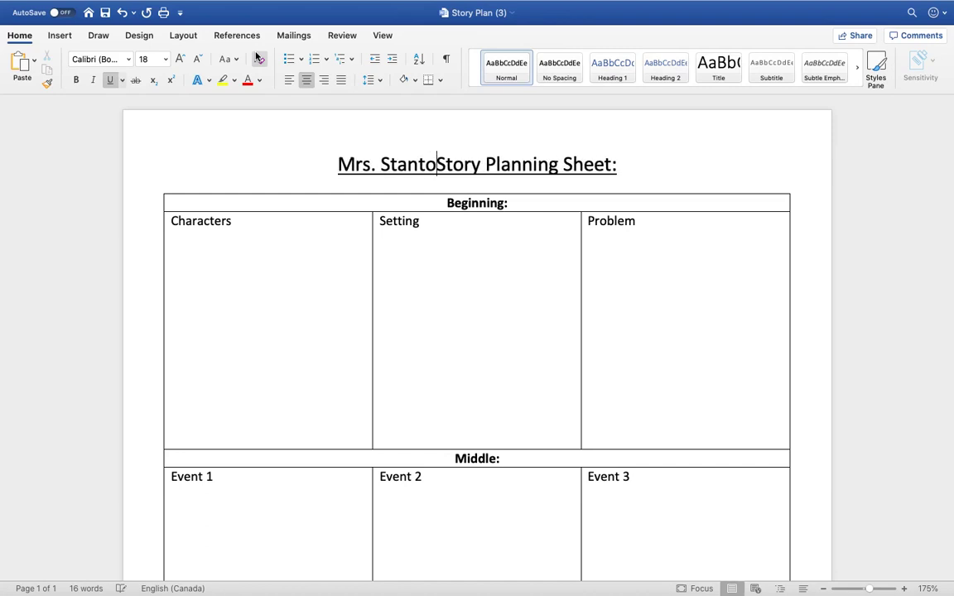
type("s")
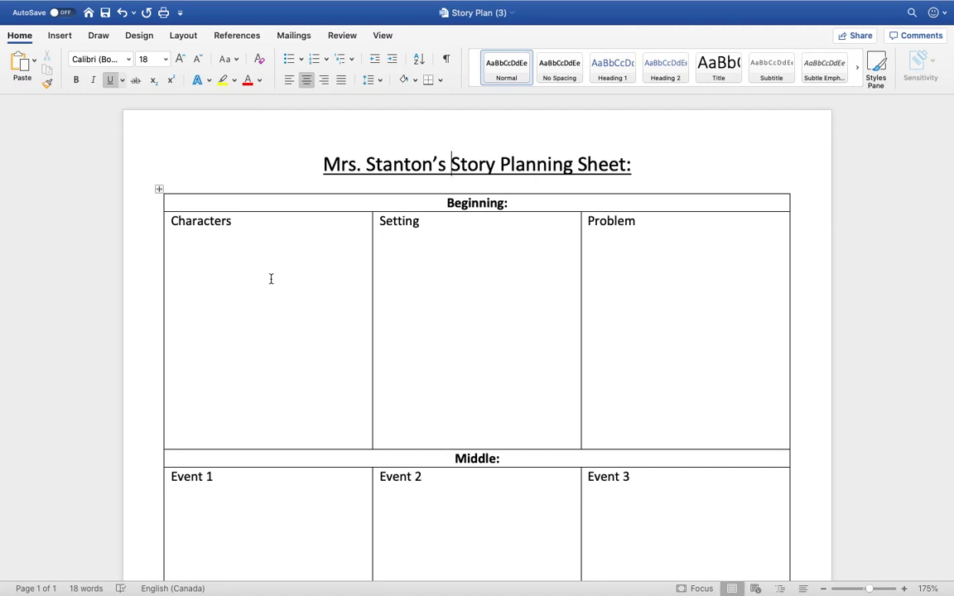
left_click(243, 285)
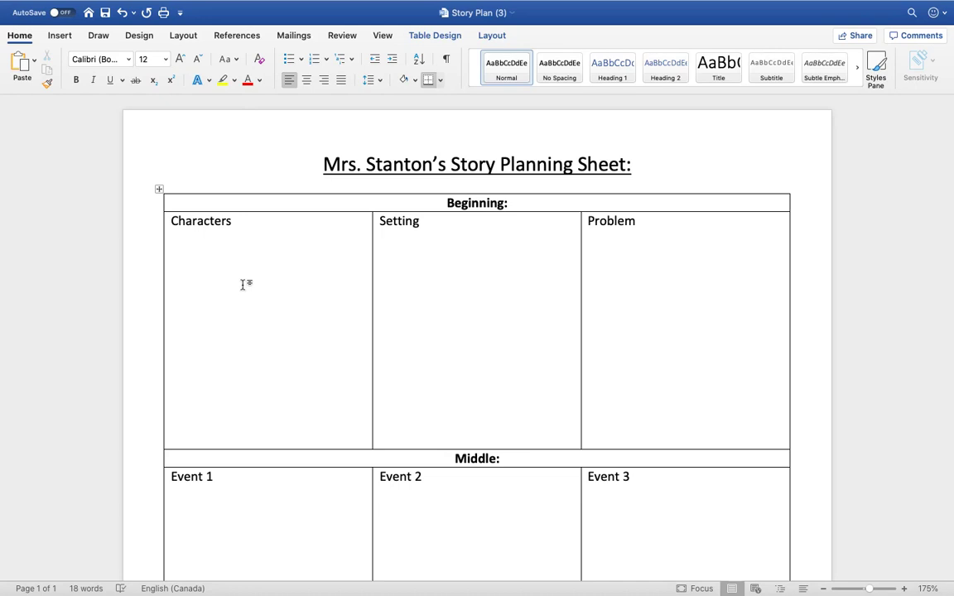
Enter character 'Sophie' and setting 'My backyard' in the Beginning row.
type("Sophie")
left_click(403, 295)
left_click(439, 232)
key("Return")
key("Return")
key("Return")
type("My ")
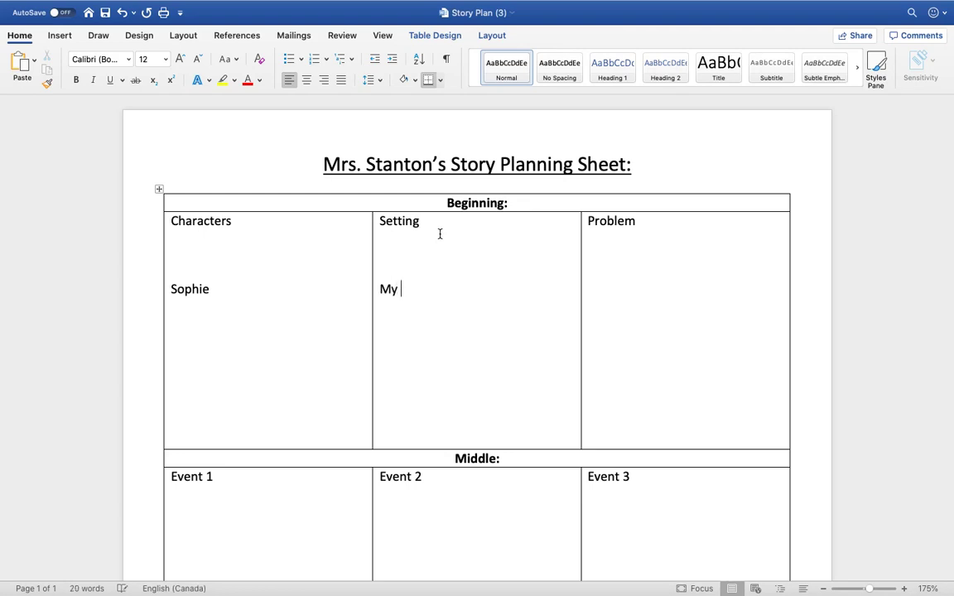
type("backyard")
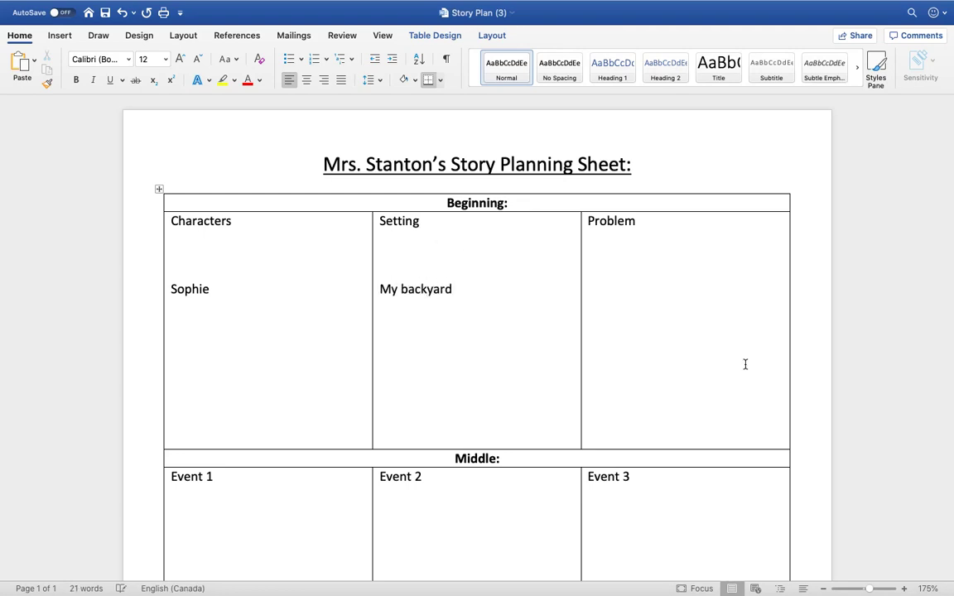
Enter the problem 'Sophie has fallen into the pool.' in the Beginning row.
left_click(630, 295)
type("S")
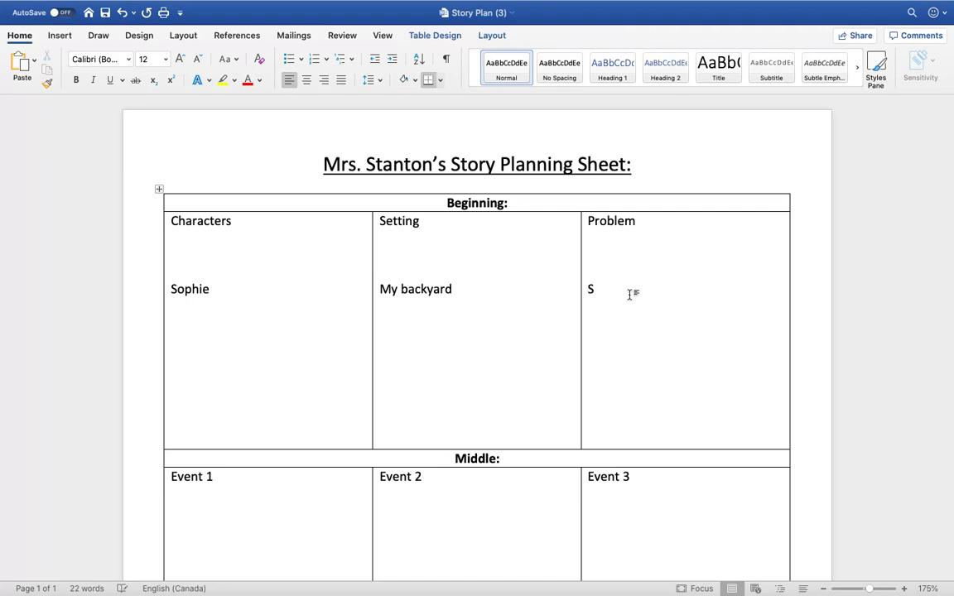
type("ophie has gotten into")
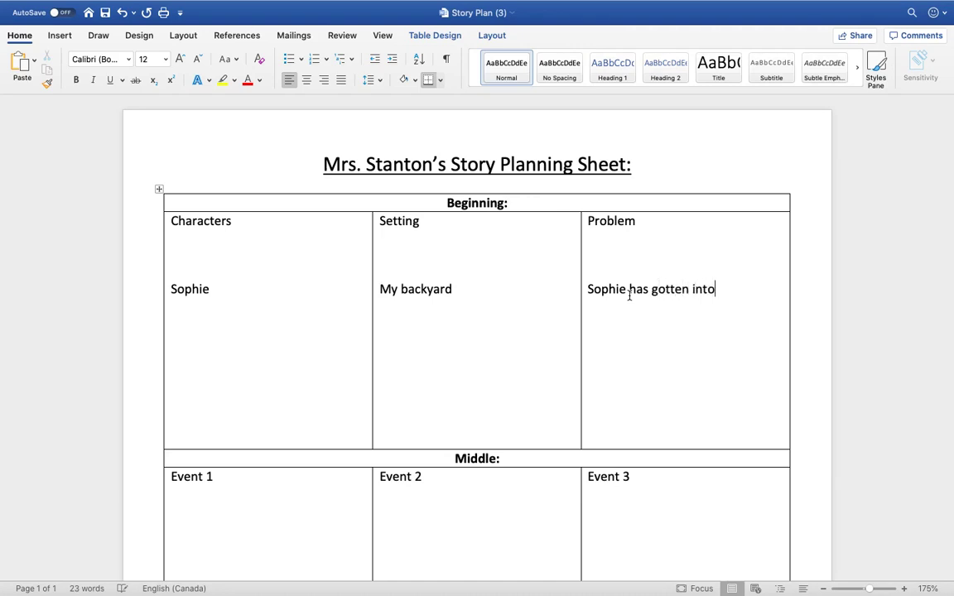
key("BackSpace")
key("BackSpace")
key("BackSpace")
key("BackSpace")
key("BackSpace")
key("BackSpace")
key("BackSpace")
key("BackSpace")
key("BackSpace")
key("BackSpace")
key("BackSpace")
key("BackSpace")
type("fall")
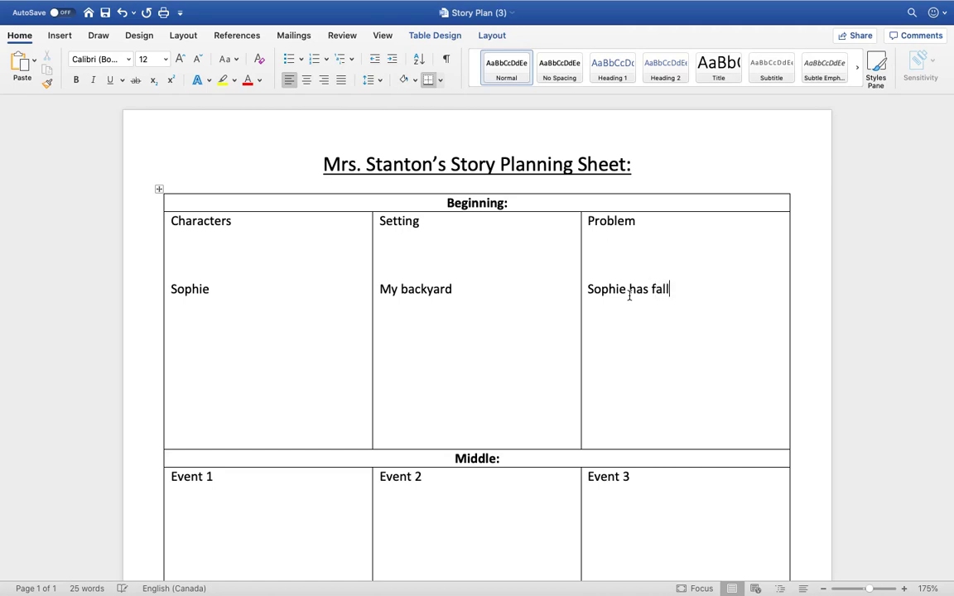
type("en into the pool.")
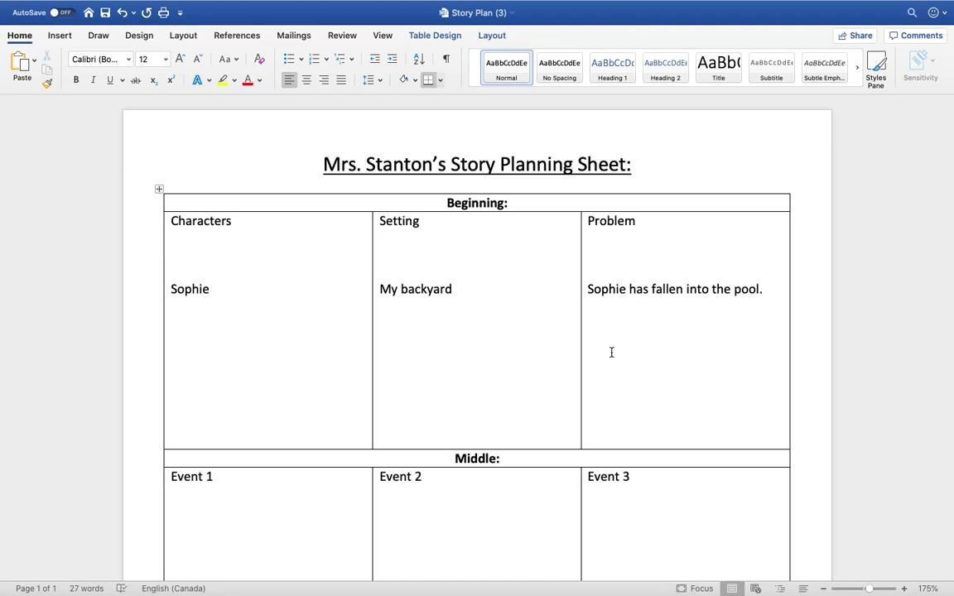
mouse_move(137, 4)
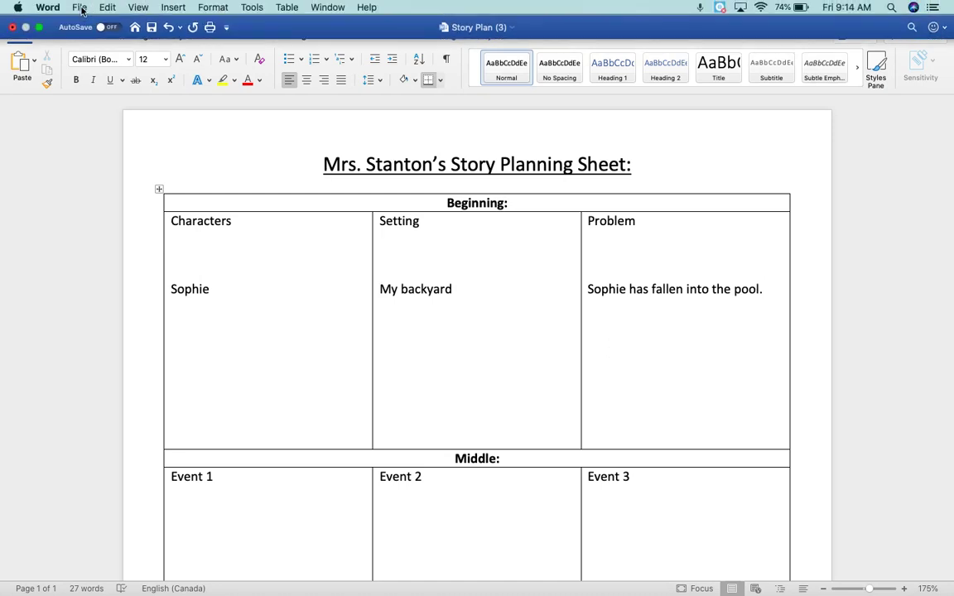
Save the story plan to Documents as the teacher's name plus 'Story', then close it.
left_click(81, 9)
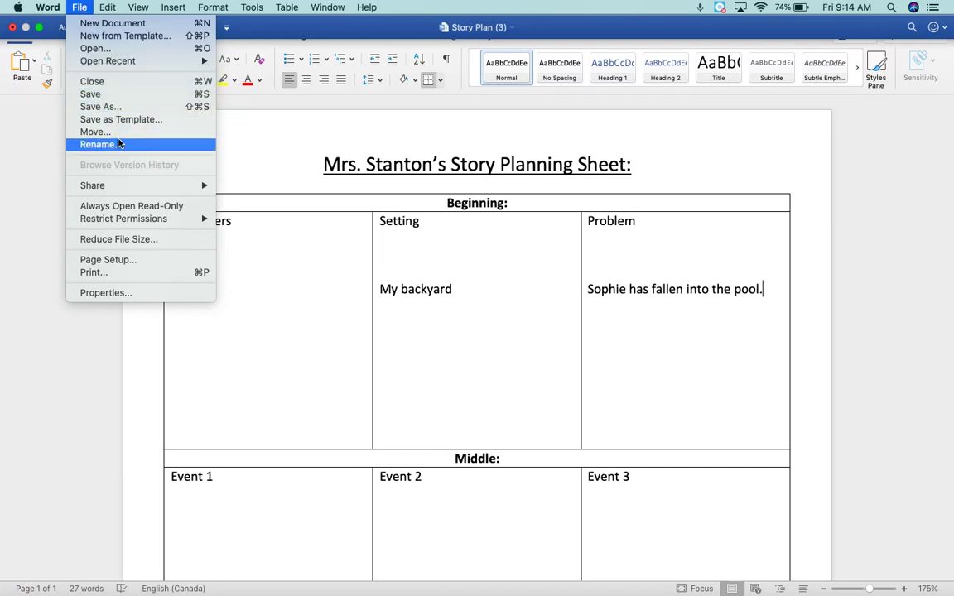
left_click(101, 97)
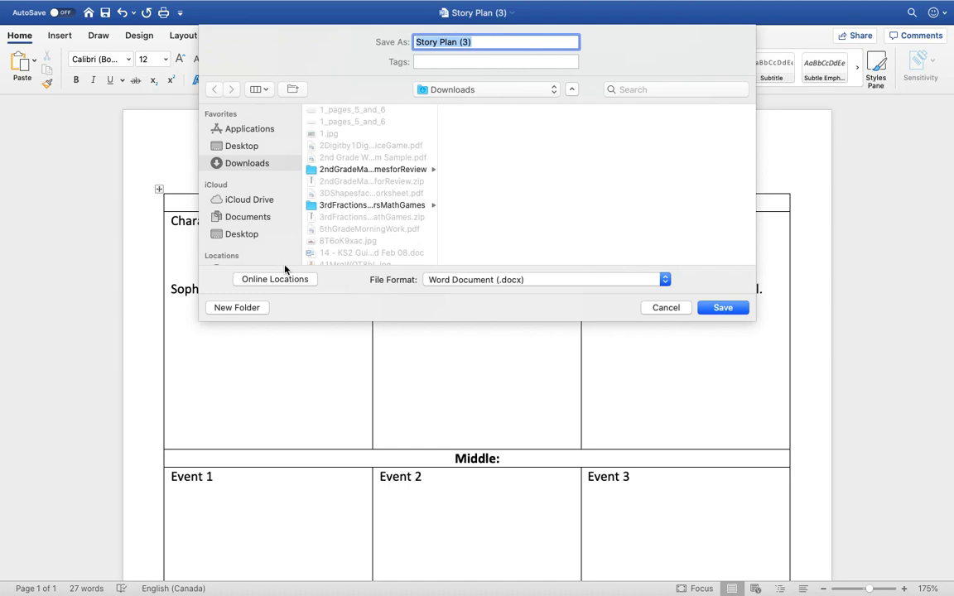
left_click(262, 220)
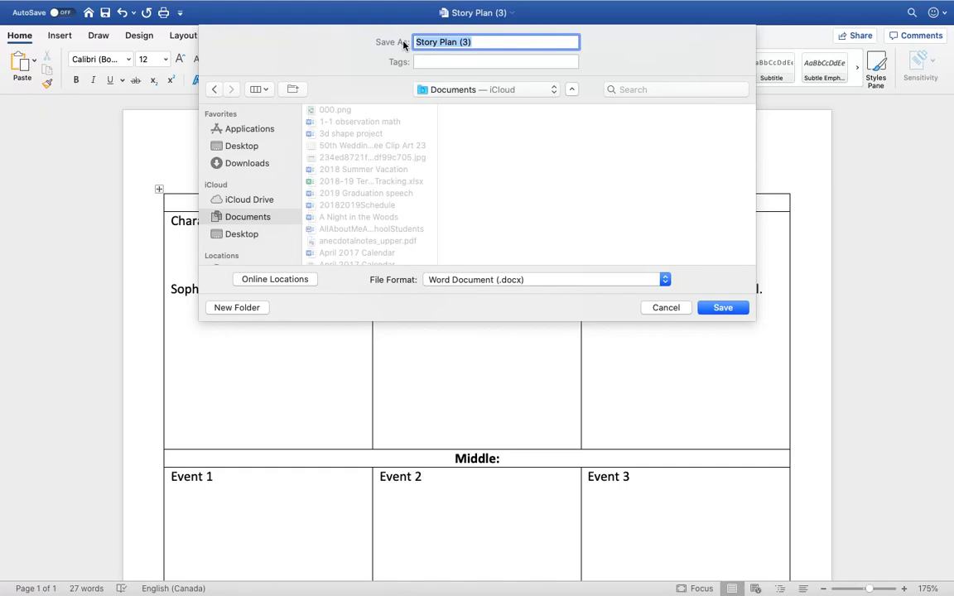
type("Mr")
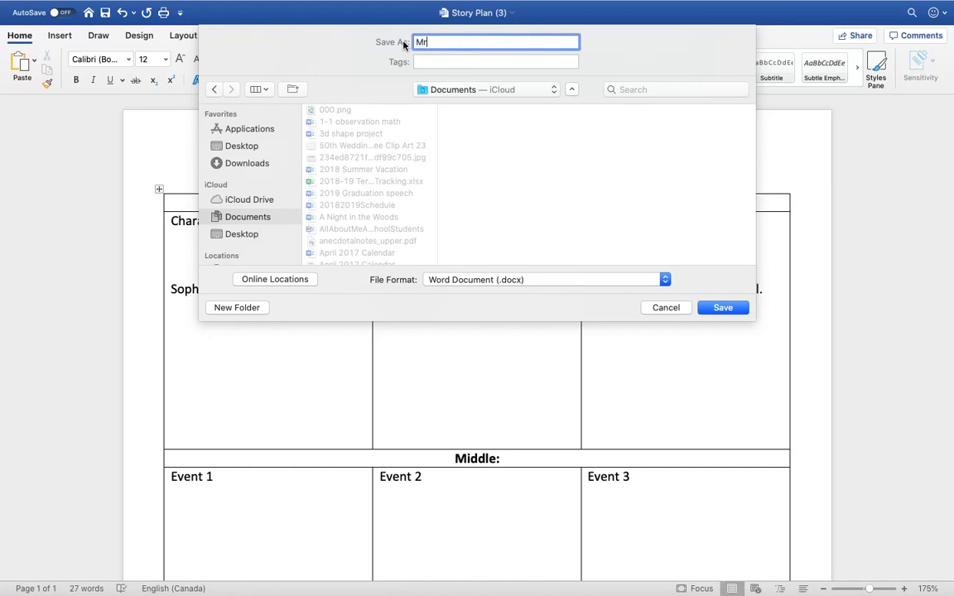
type("s. Stanton's Story")
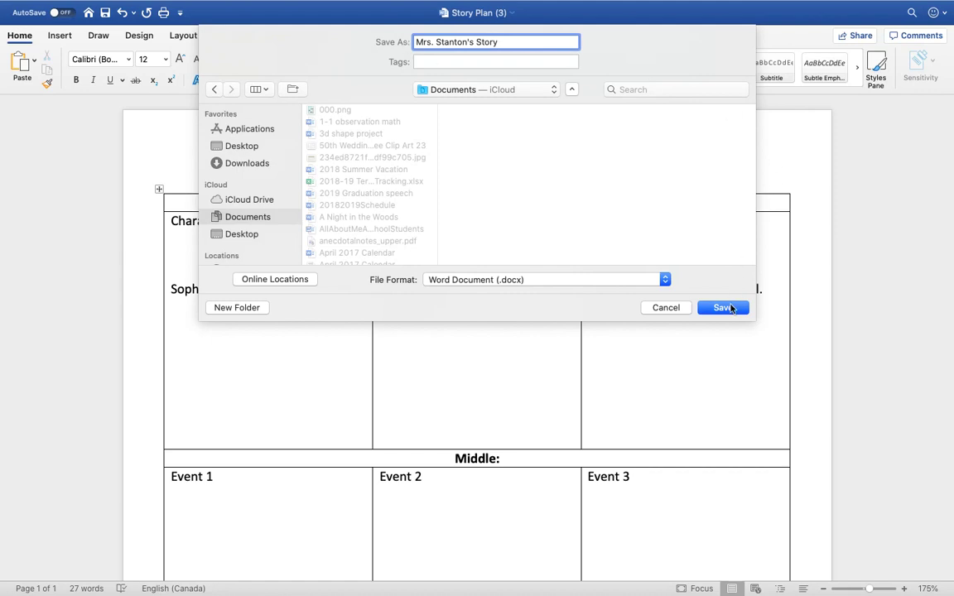
left_click(725, 308)
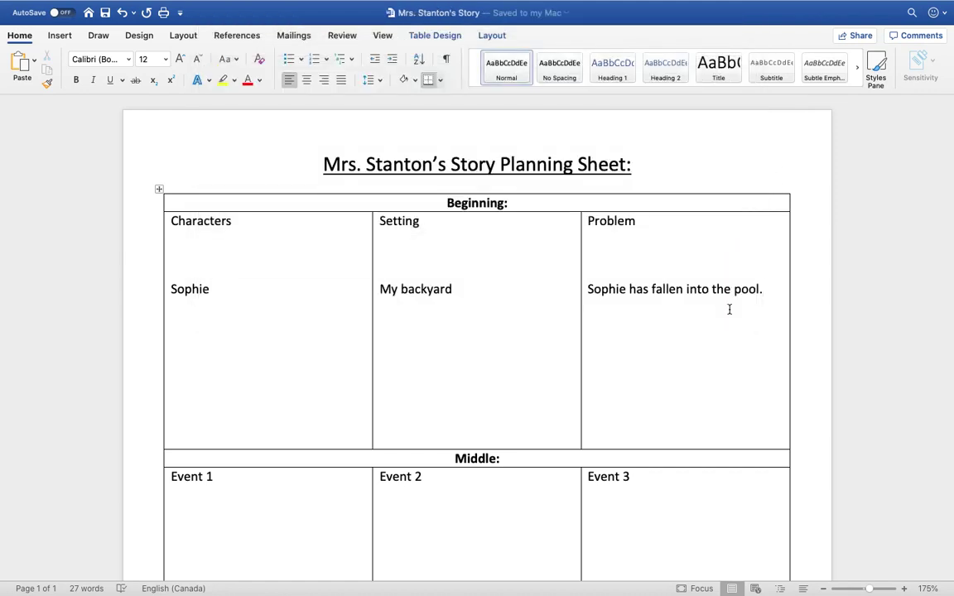
mouse_move(76, 4)
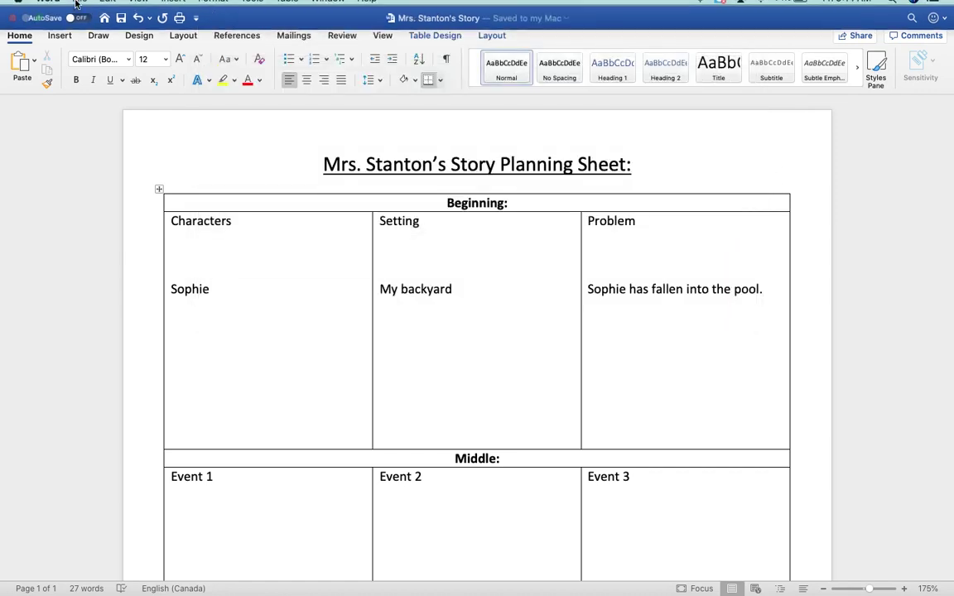
left_click(11, 18)
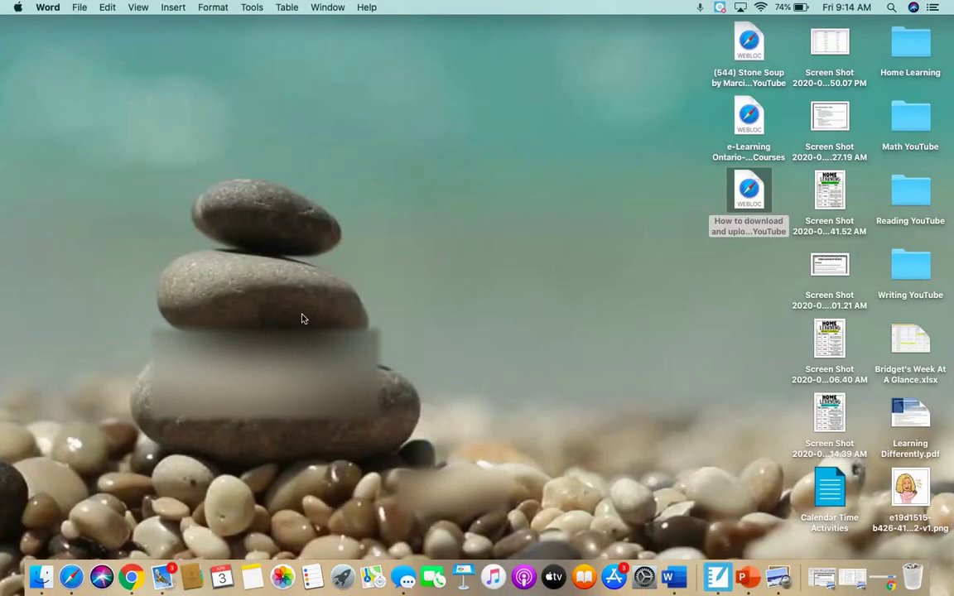
Return to the Edsby class page in Chrome and go to the Messages page.
left_click(131, 577)
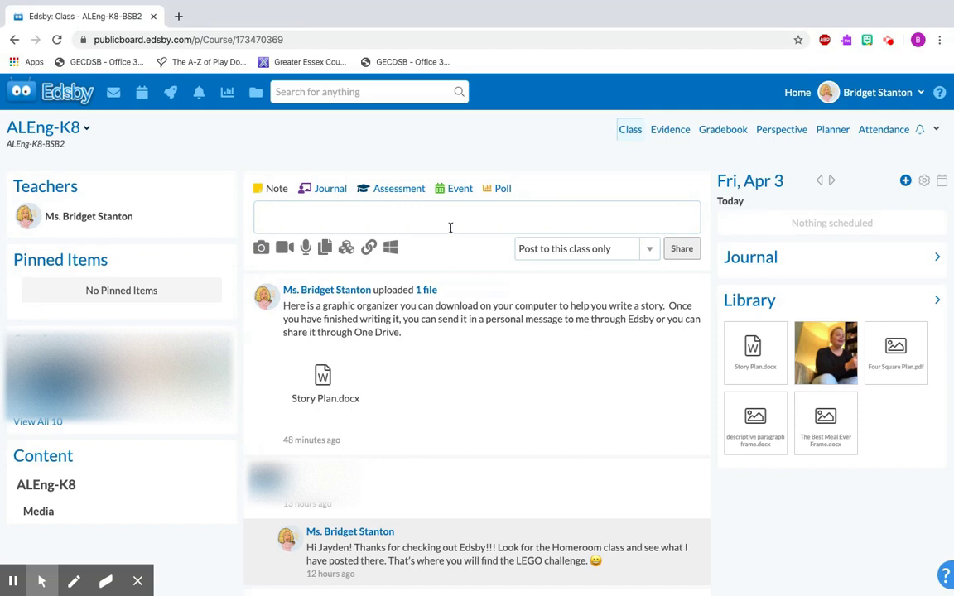
left_click(114, 100)
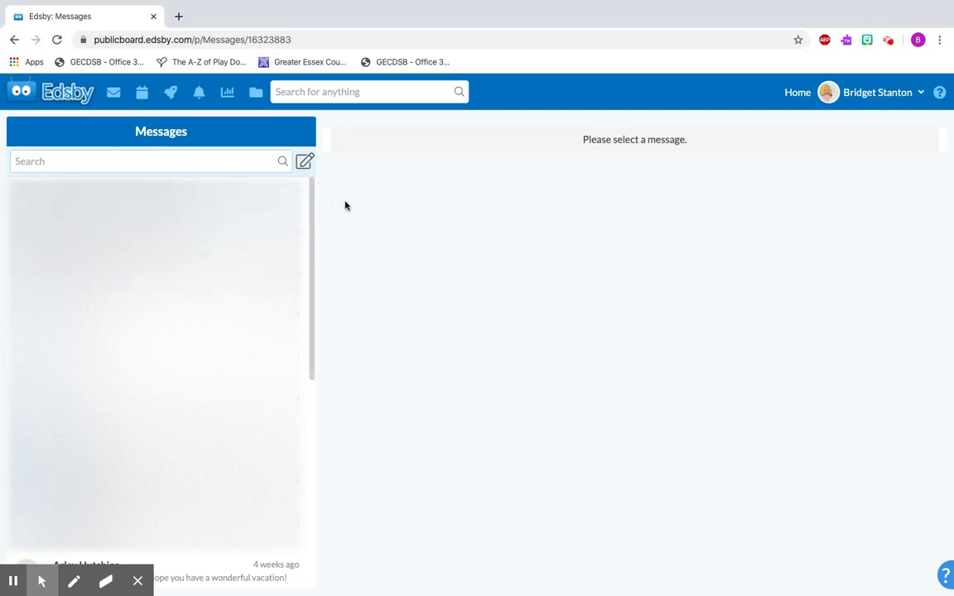
Compose a new message to the teacher, found by surname, reading 'Here is my story'.
left_click(305, 163)
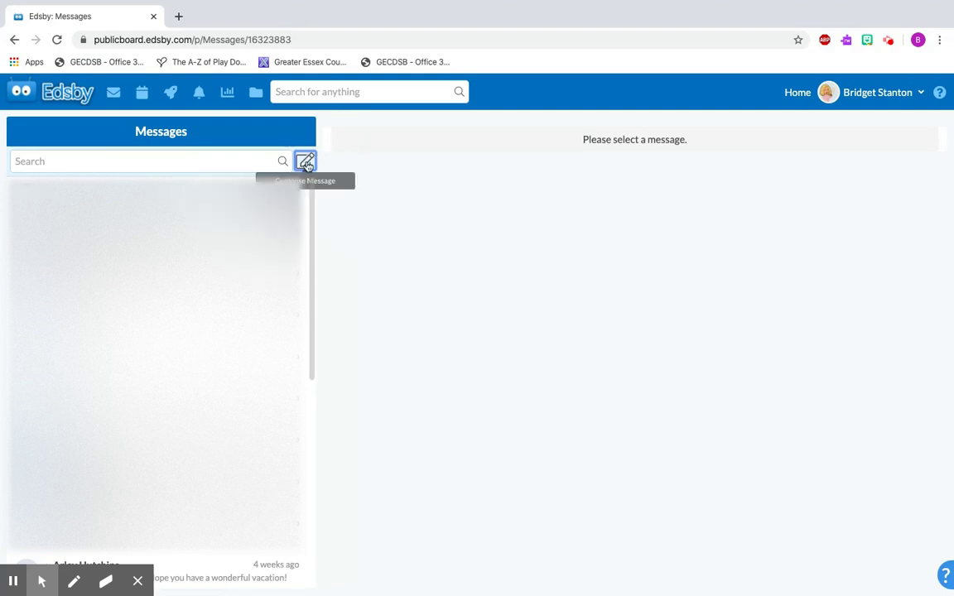
left_click(306, 163)
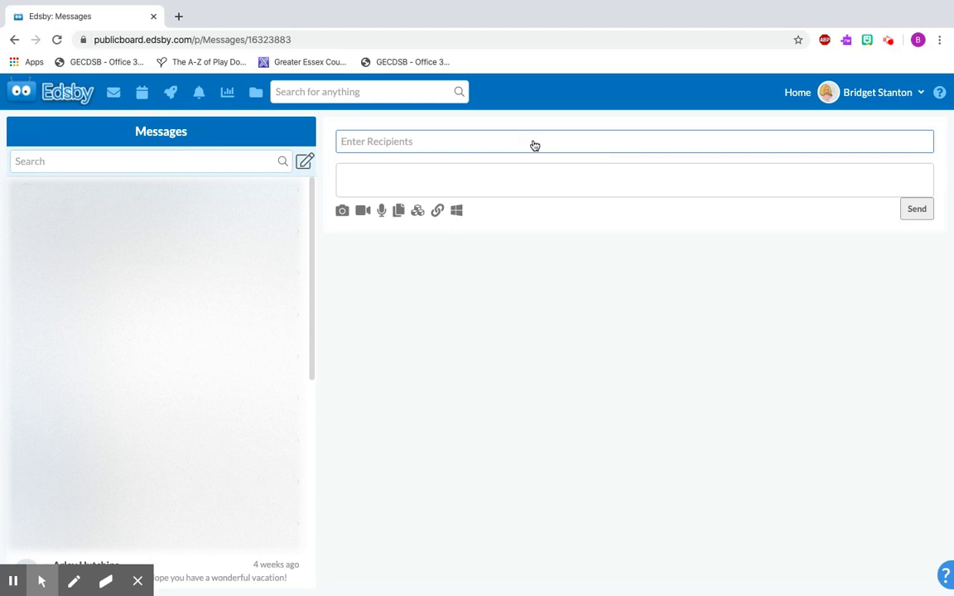
type("Stanton")
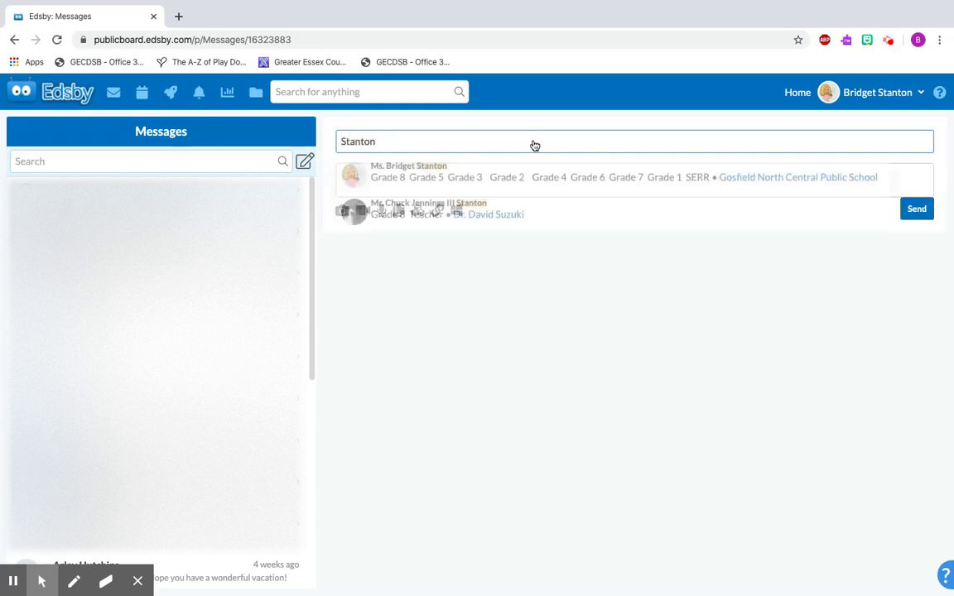
left_click(419, 182)
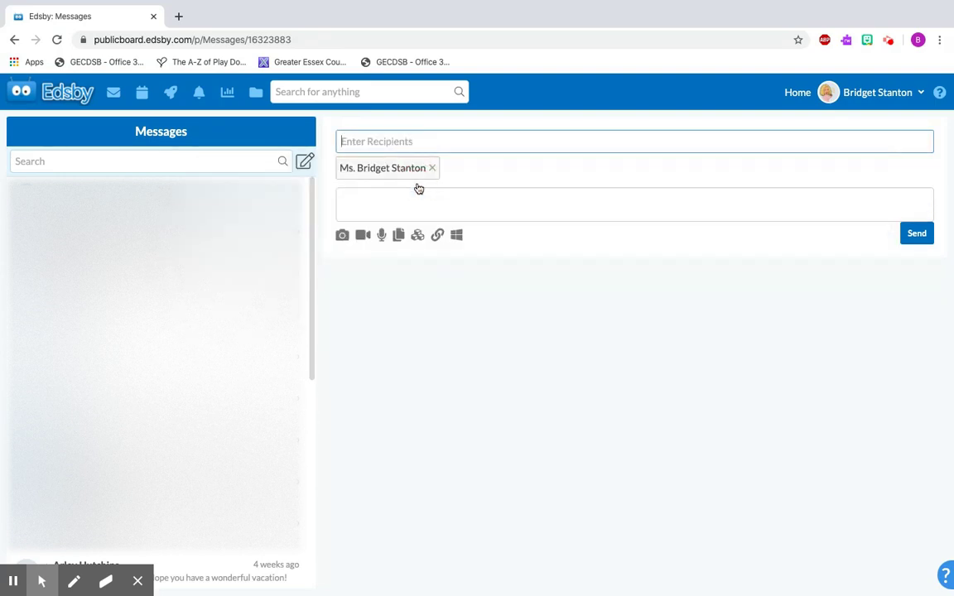
left_click(419, 204)
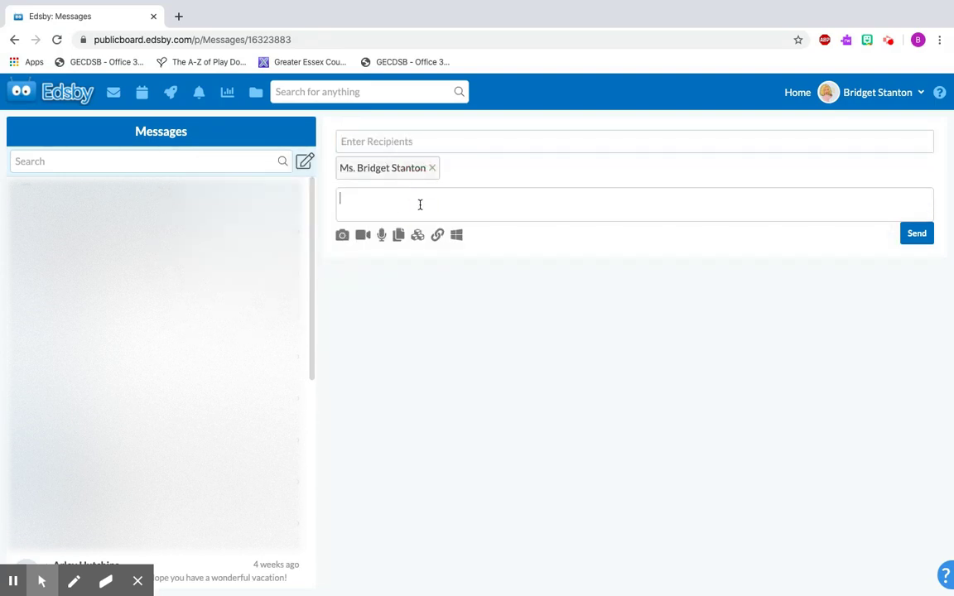
type("Here is m")
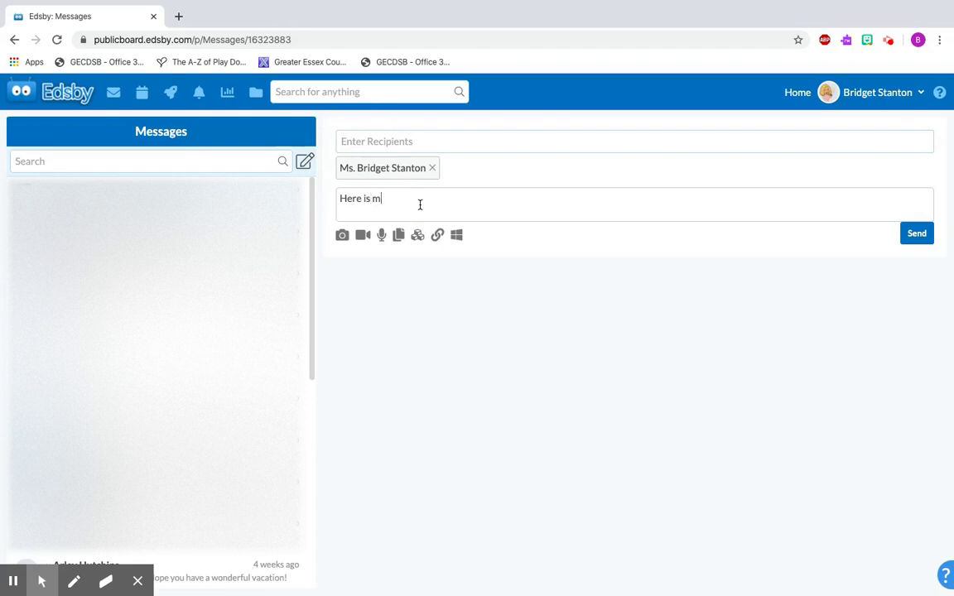
type("y story")
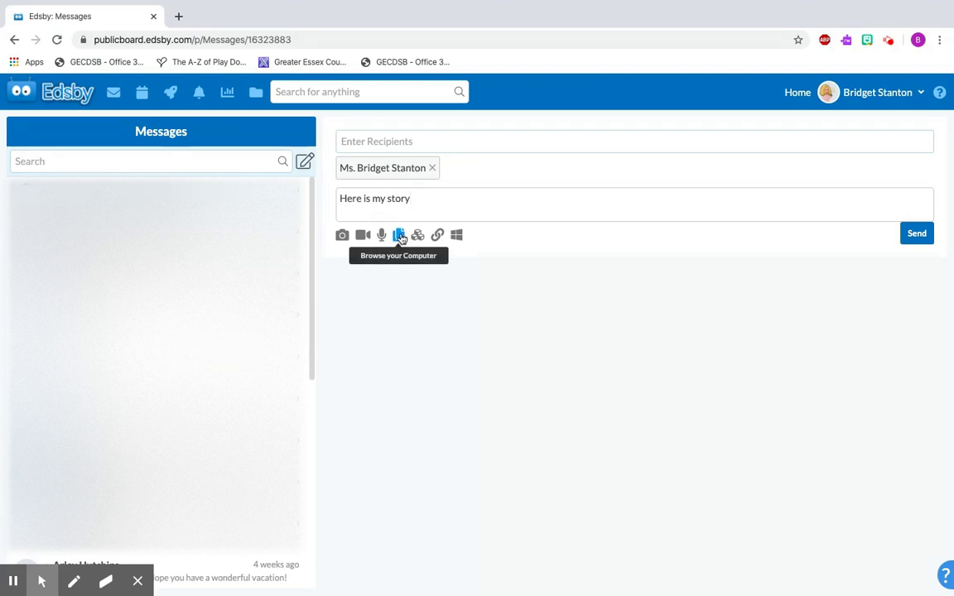
Attach the saved story document, found by searching 'mrs', to the message.
left_click(399, 235)
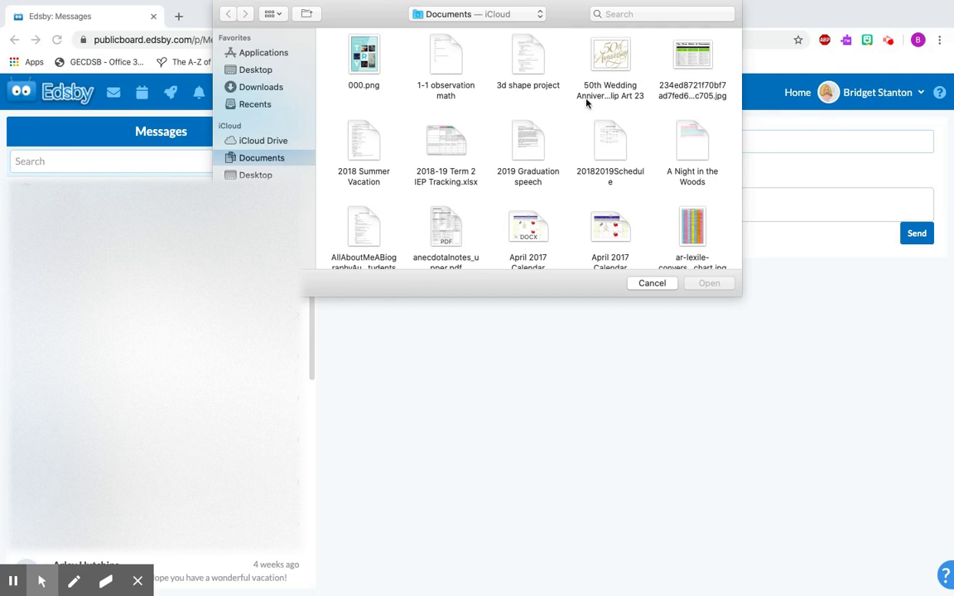
left_click(659, 15)
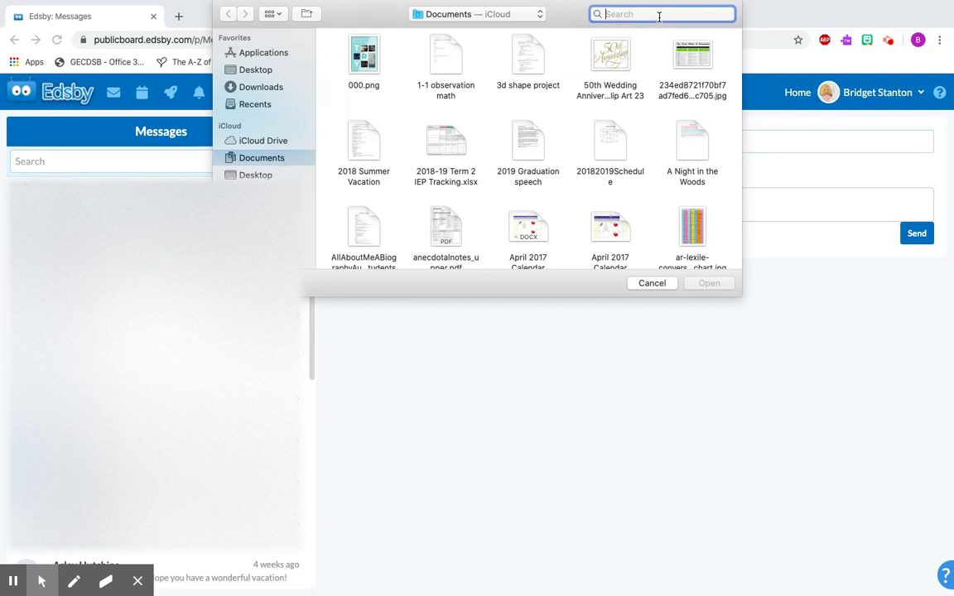
type("mrs")
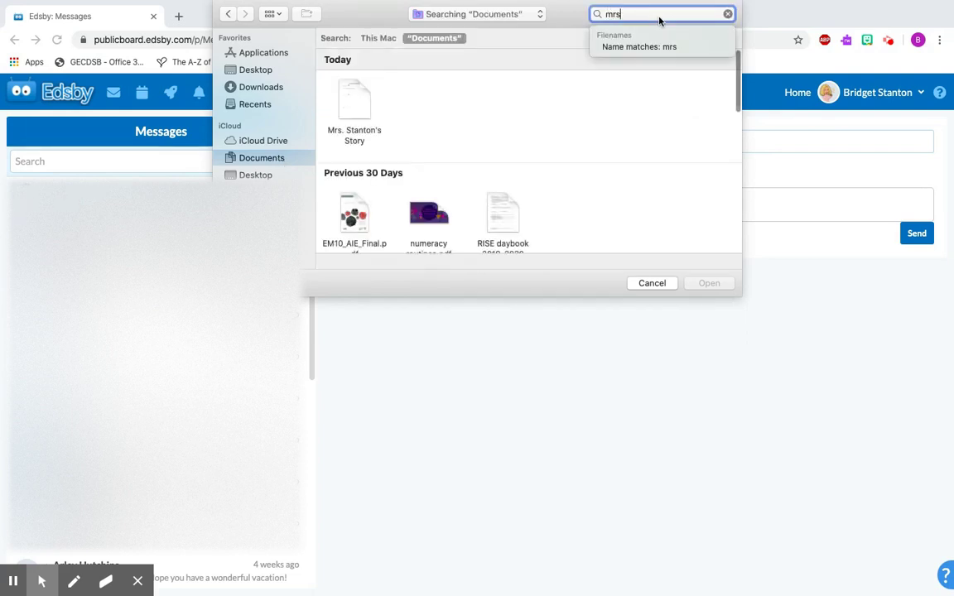
double_click(346, 117)
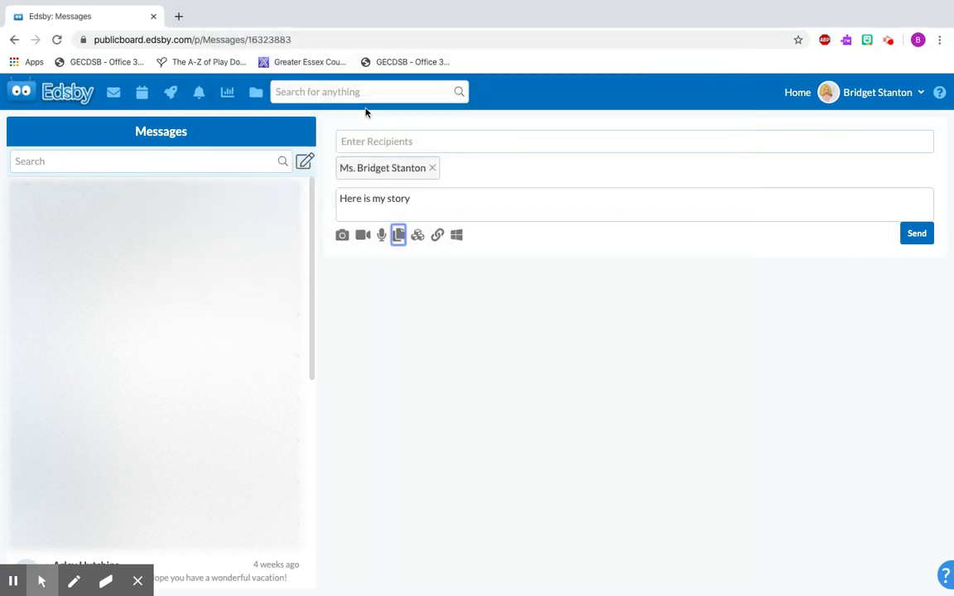